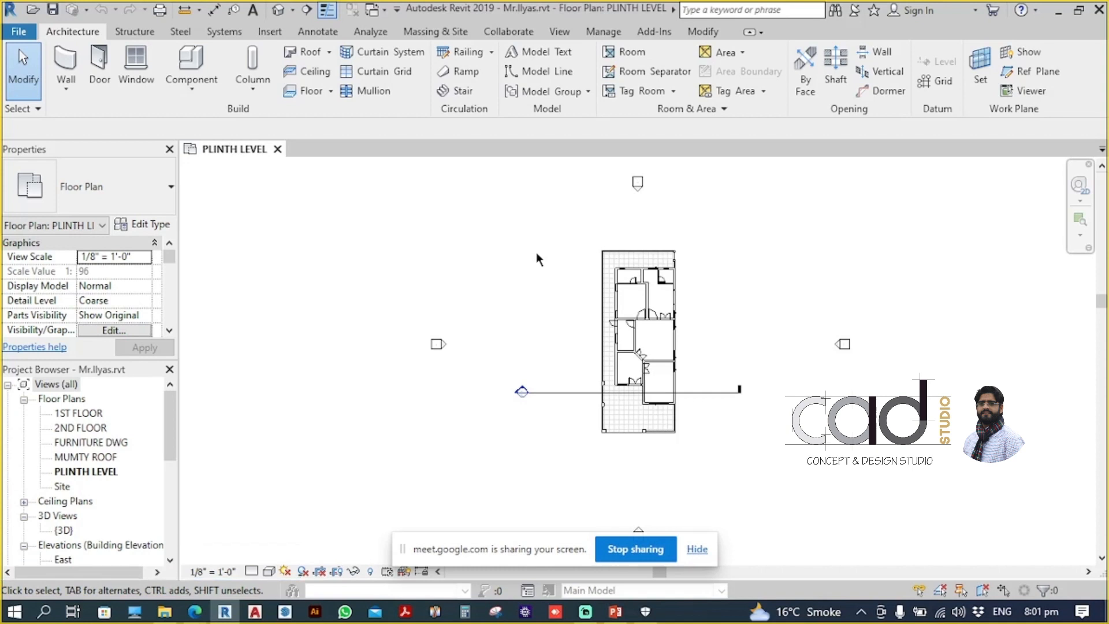
- Open the project units and examine the unit and rounding options of the Length format without changing them
key(u)
key(n)
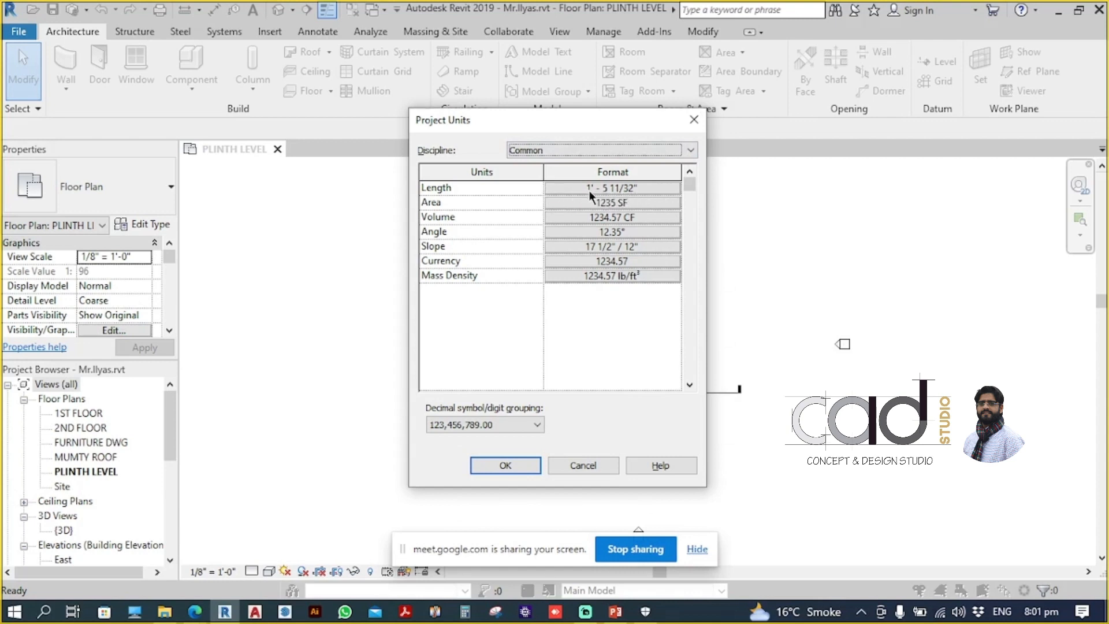
click(646, 188)
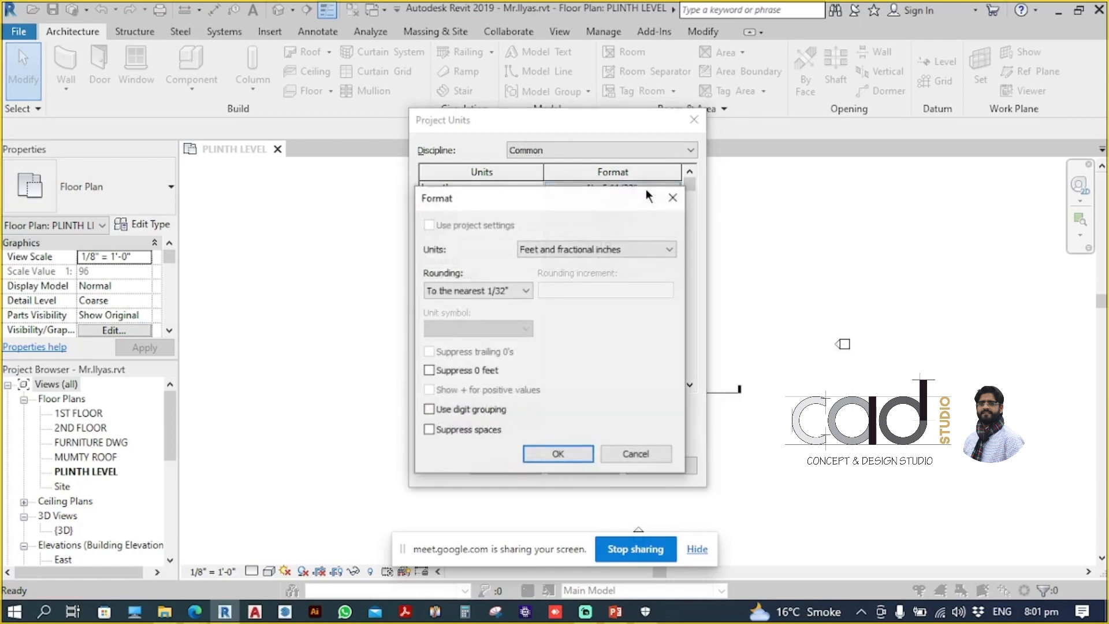
click(639, 250)
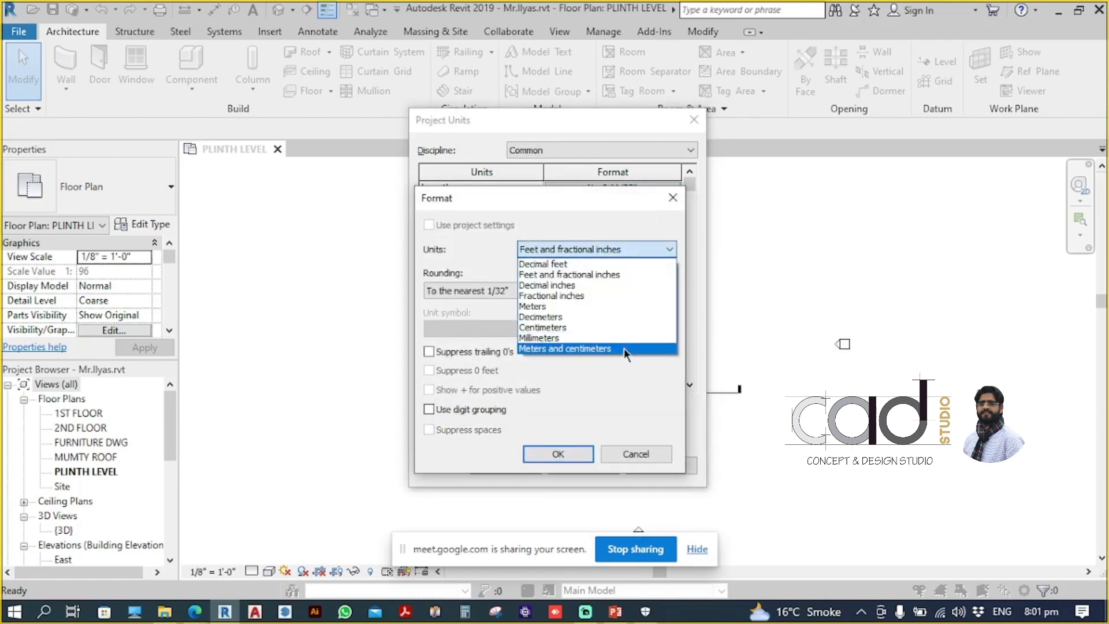
click(627, 213)
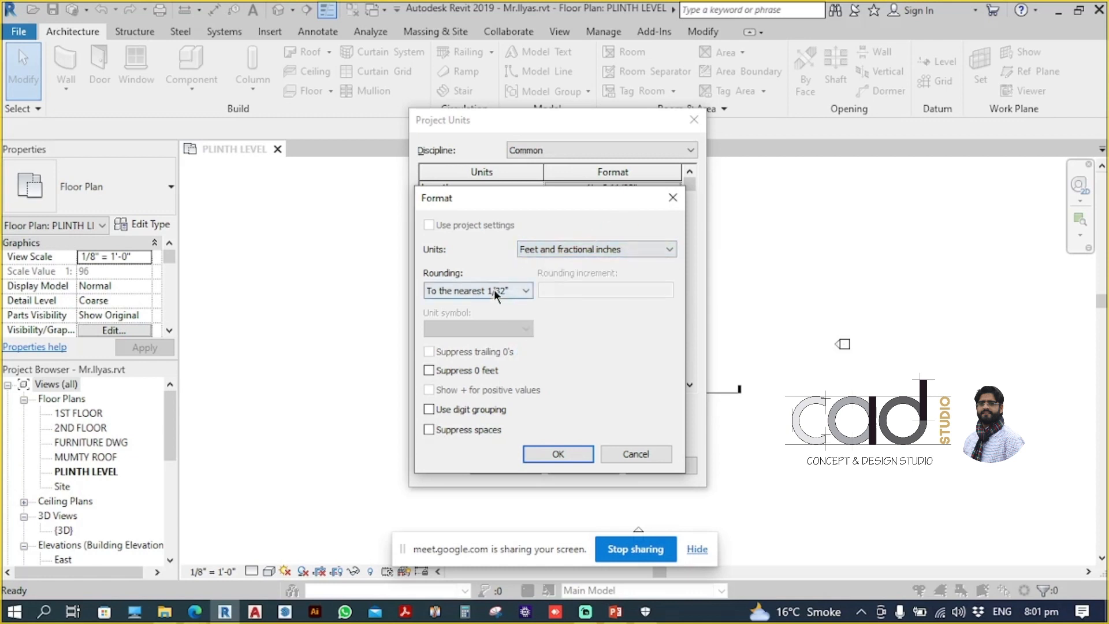
click(524, 290)
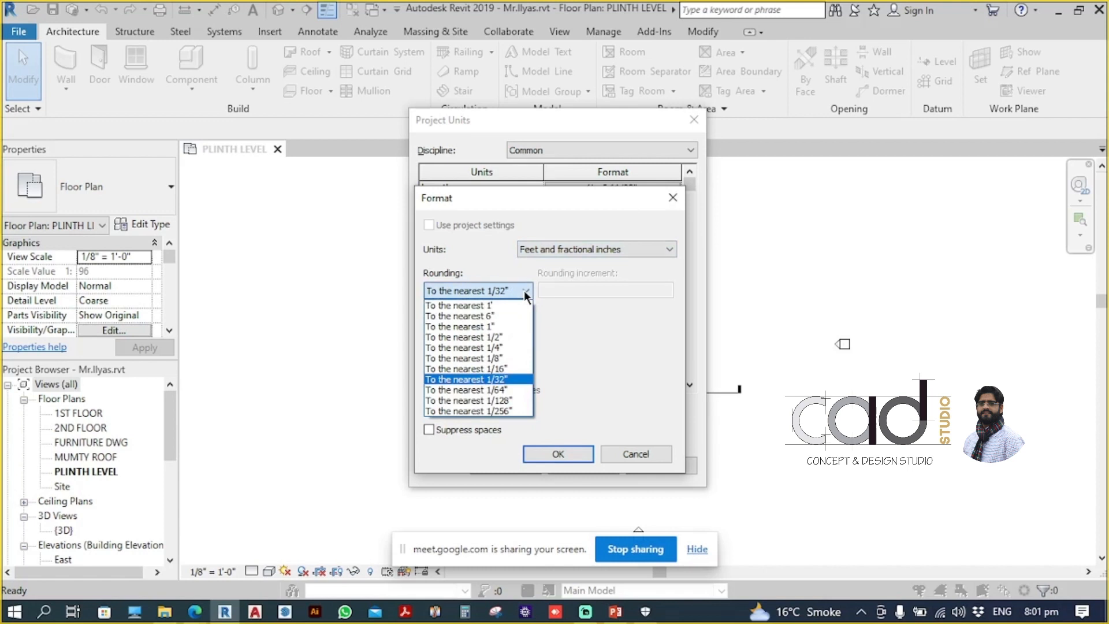
click(525, 290)
click(525, 290)
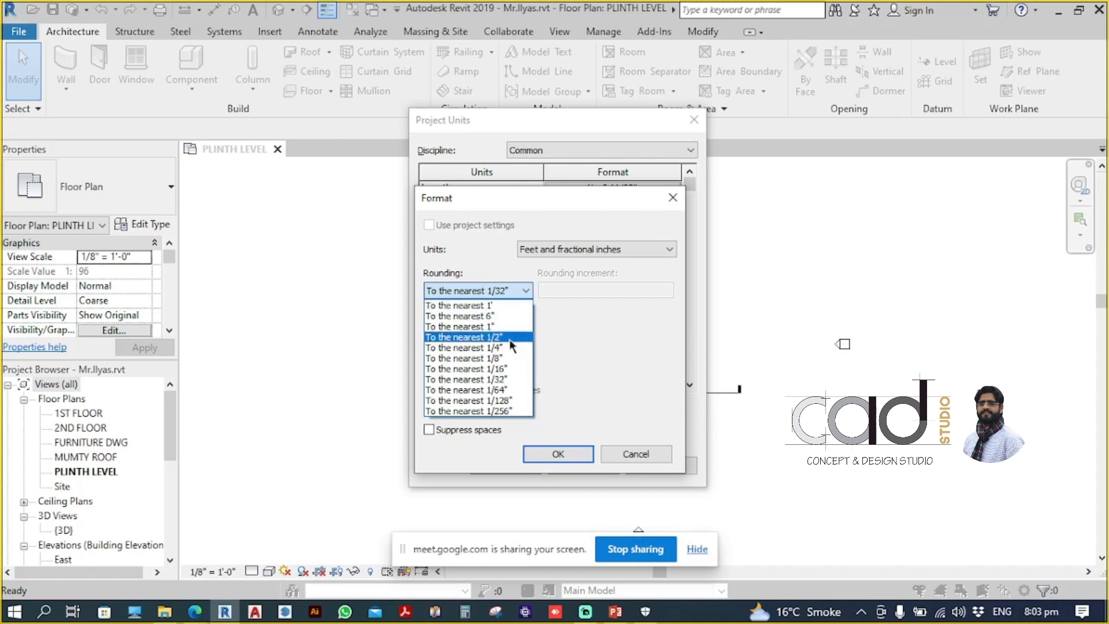
click(604, 323)
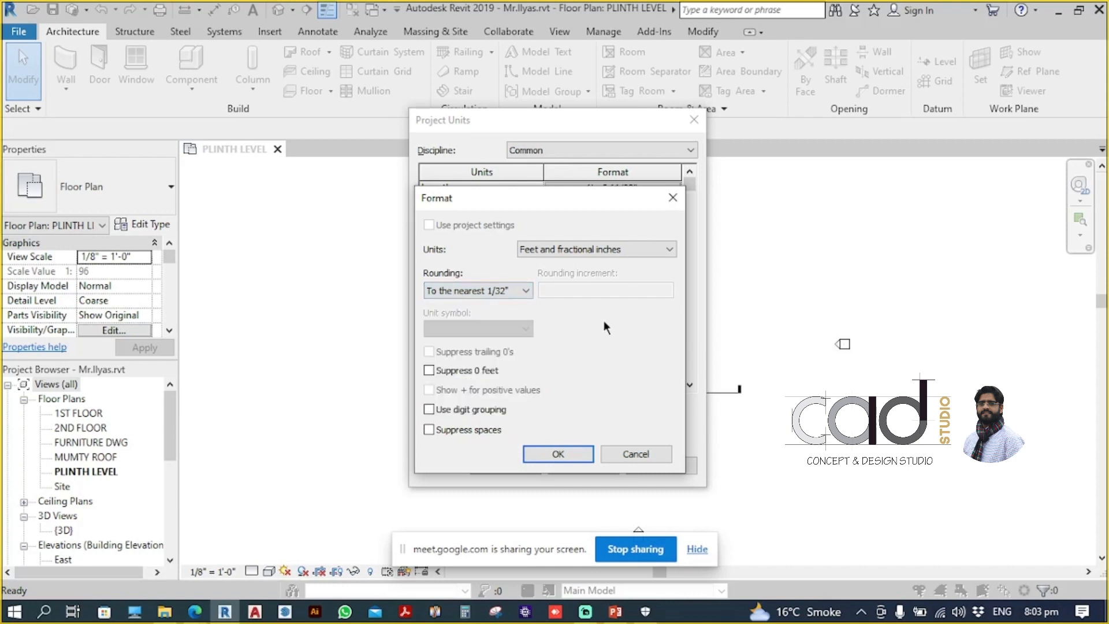
click(672, 199)
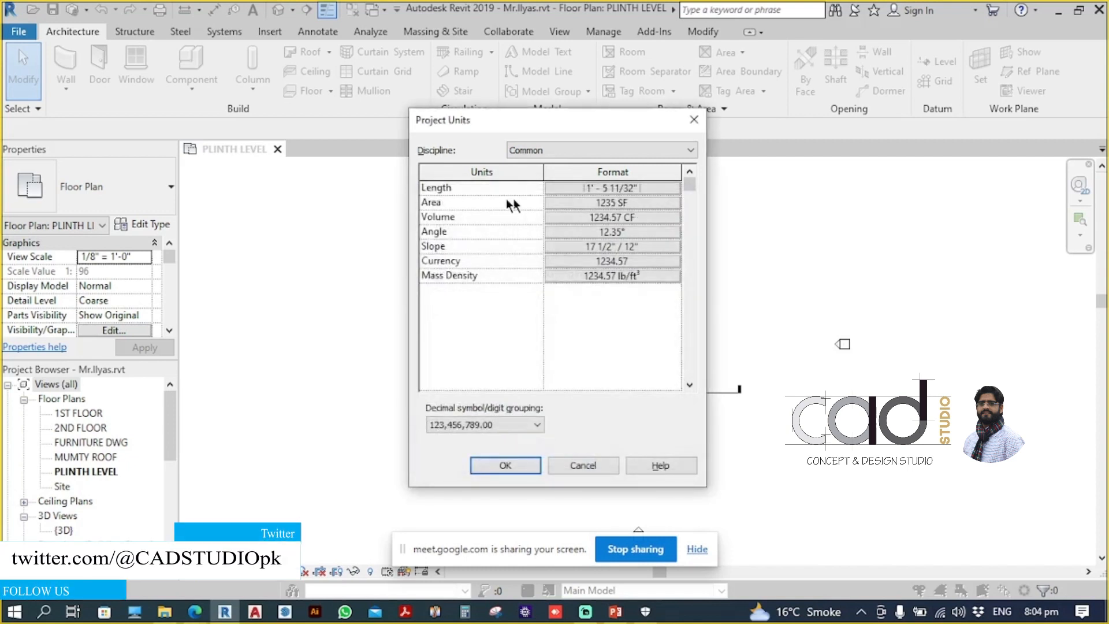
- Examine the unit and unit symbol options of the Area format, keeping Square feet and SF
click(640, 201)
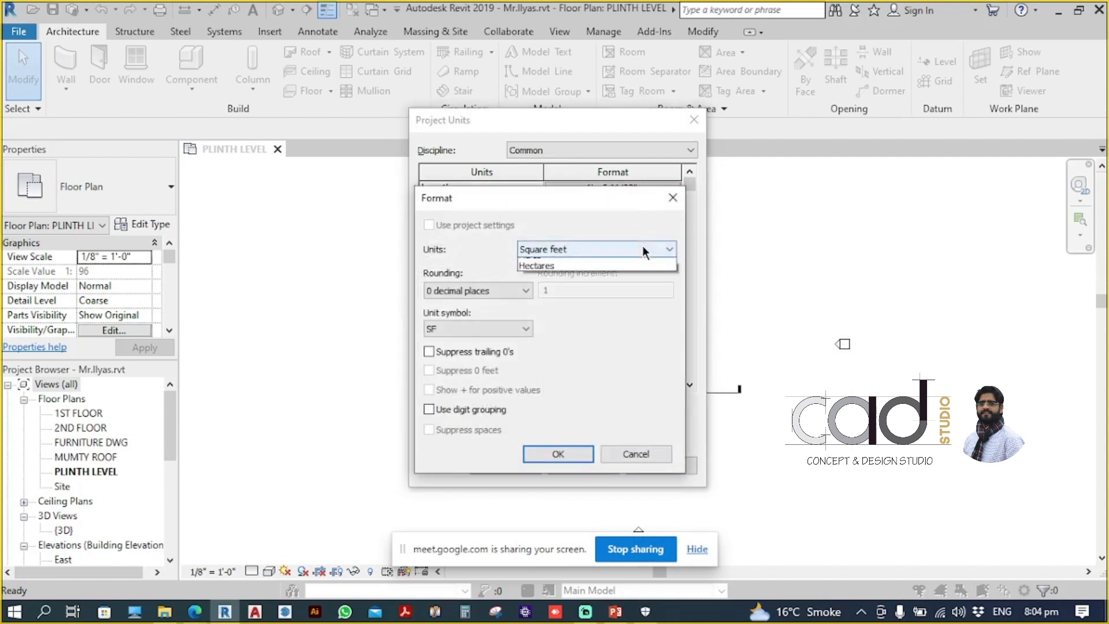
click(643, 247)
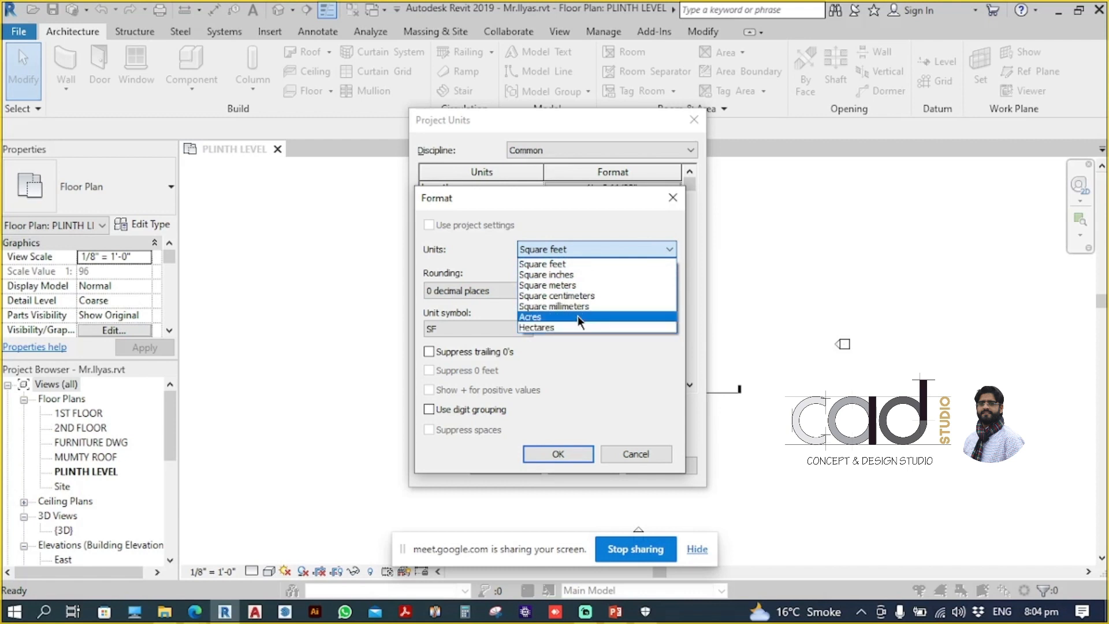
click(594, 374)
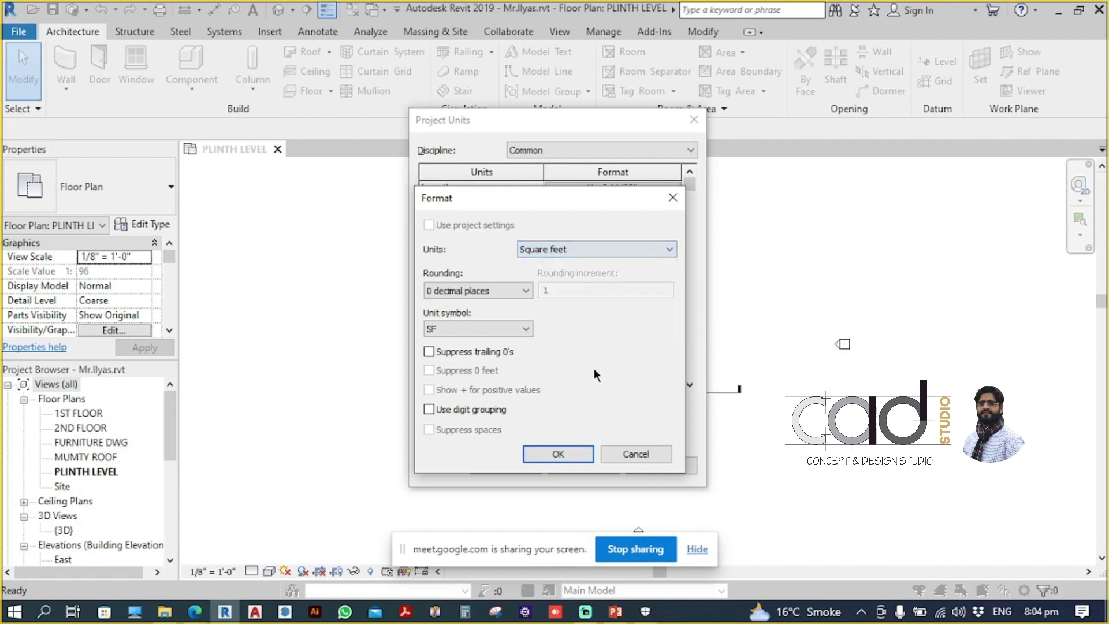
click(527, 329)
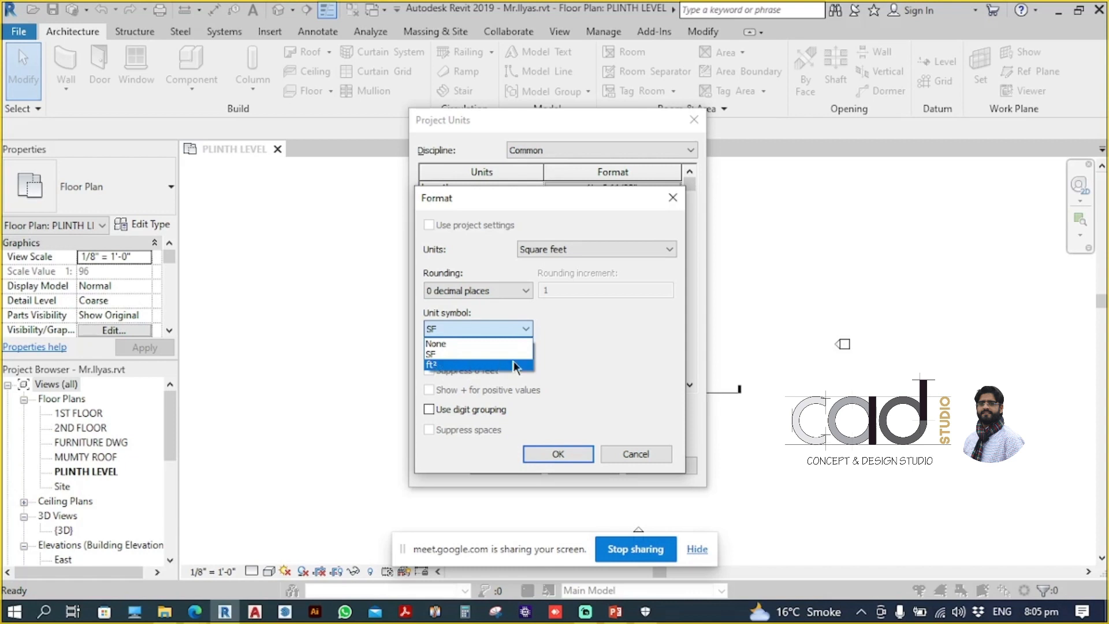
click(586, 359)
click(563, 454)
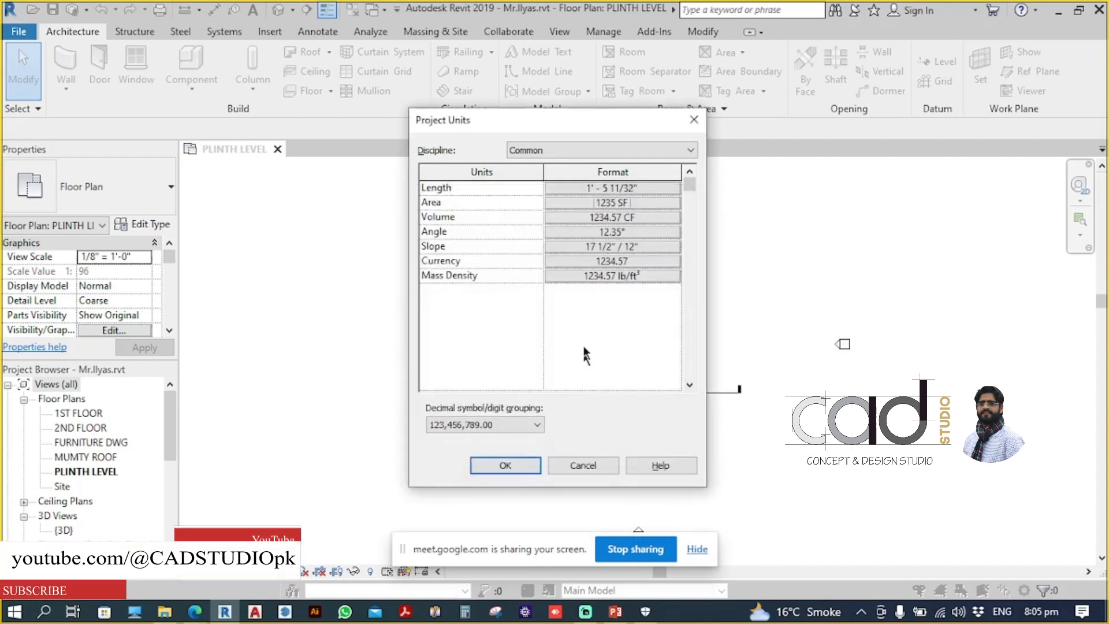
- Examine the unit symbol options of the Volume format, keeping Cubic feet and CF
click(613, 217)
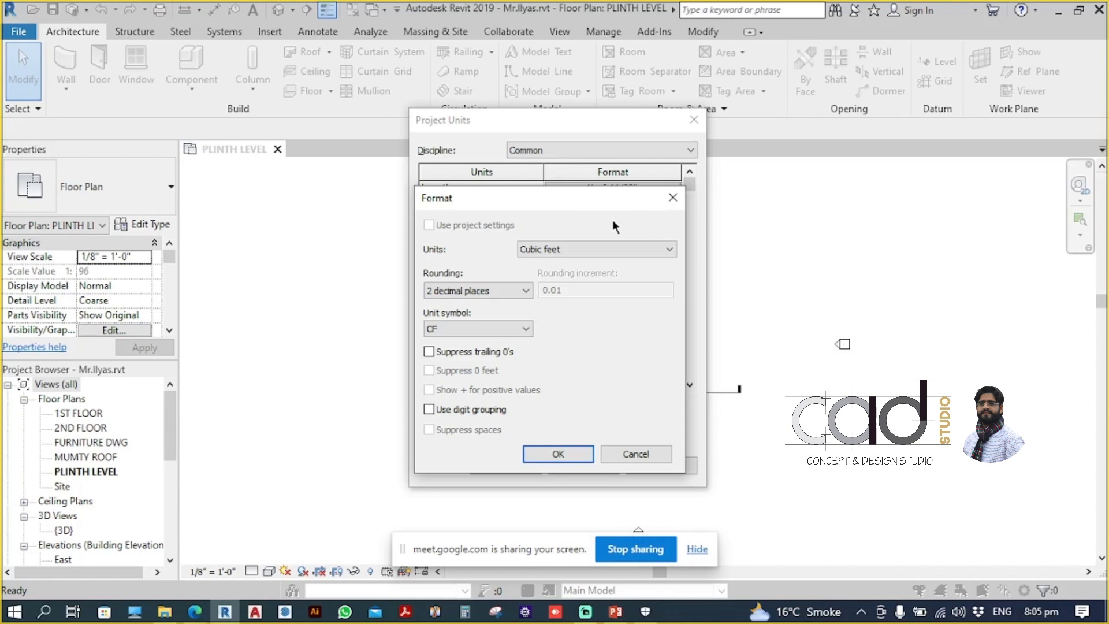
click(520, 329)
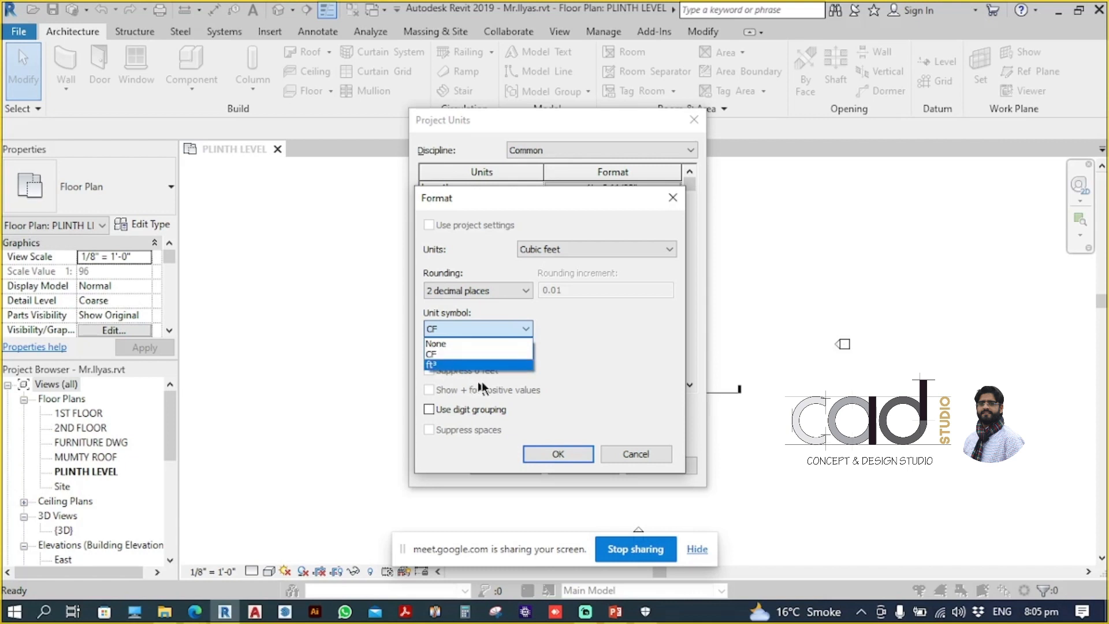
click(599, 386)
click(562, 457)
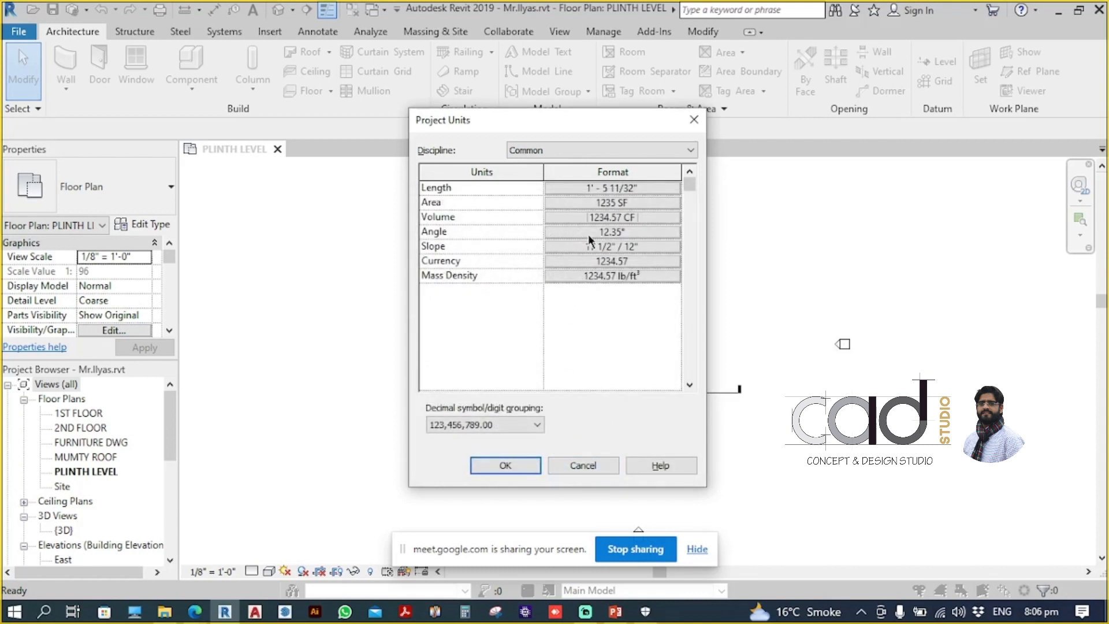
- Set the Angle format's units to Degrees minutes seconds in the project units
click(636, 231)
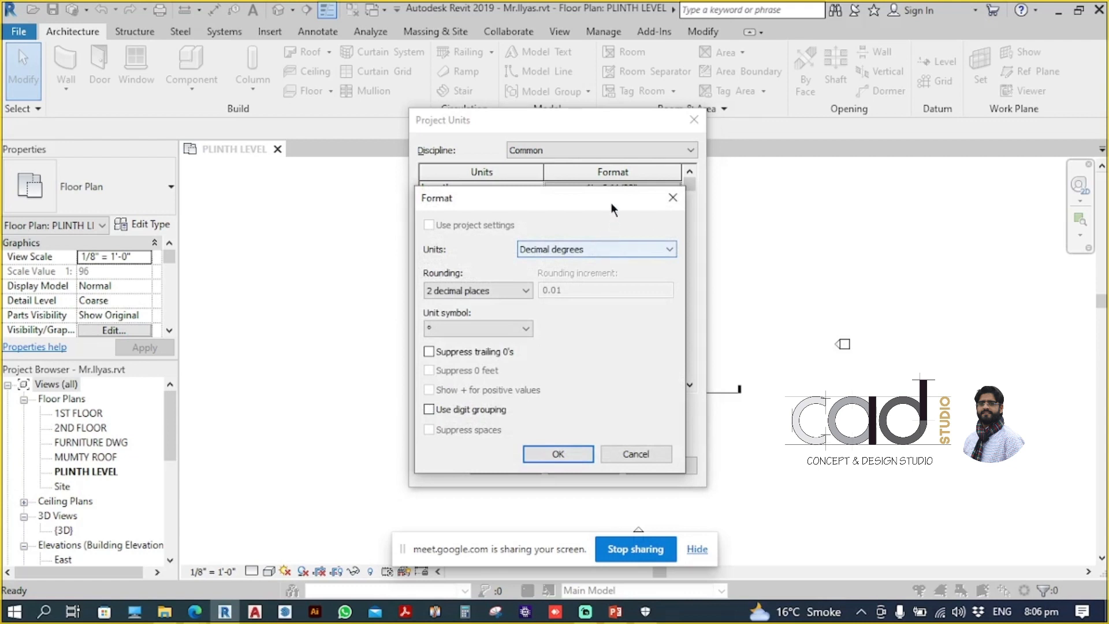
drag(611, 202, 639, 313)
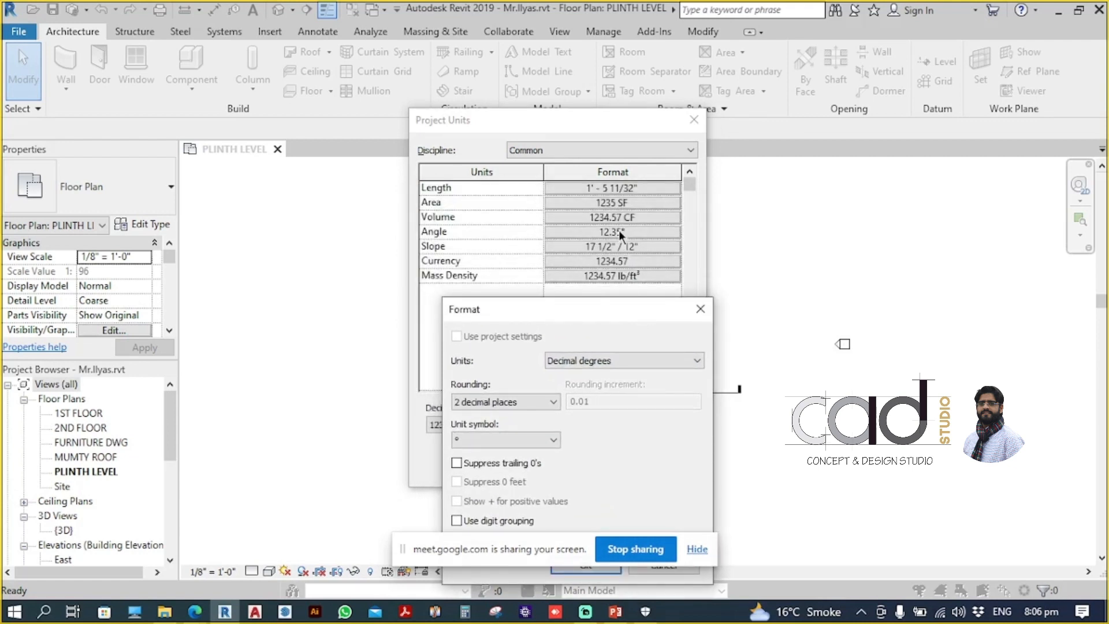
drag(619, 310, 589, 306)
click(601, 348)
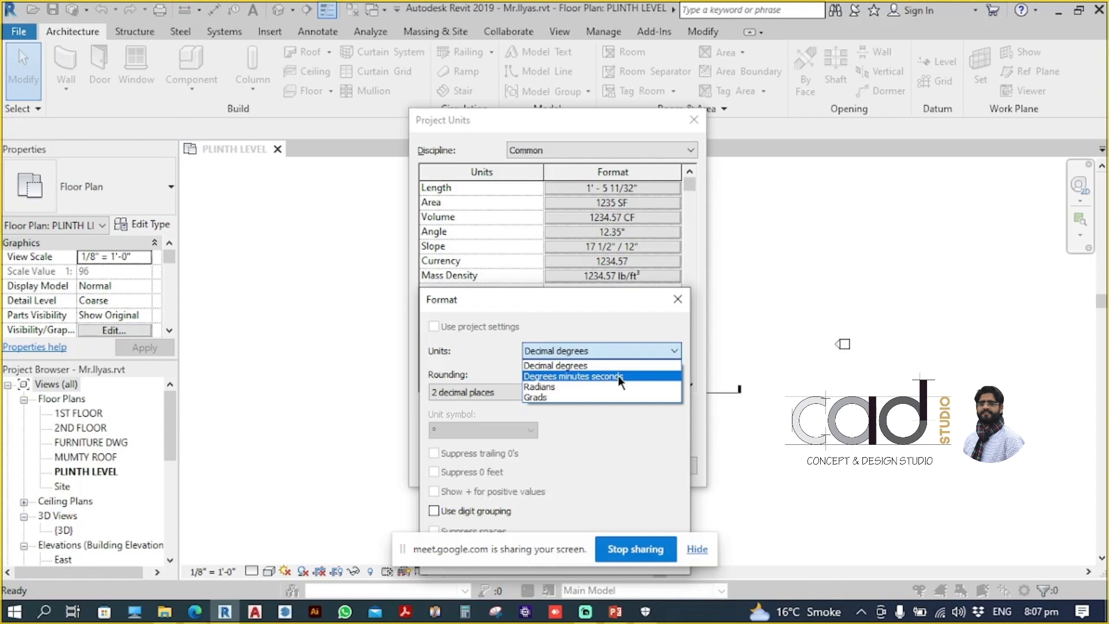
click(631, 374)
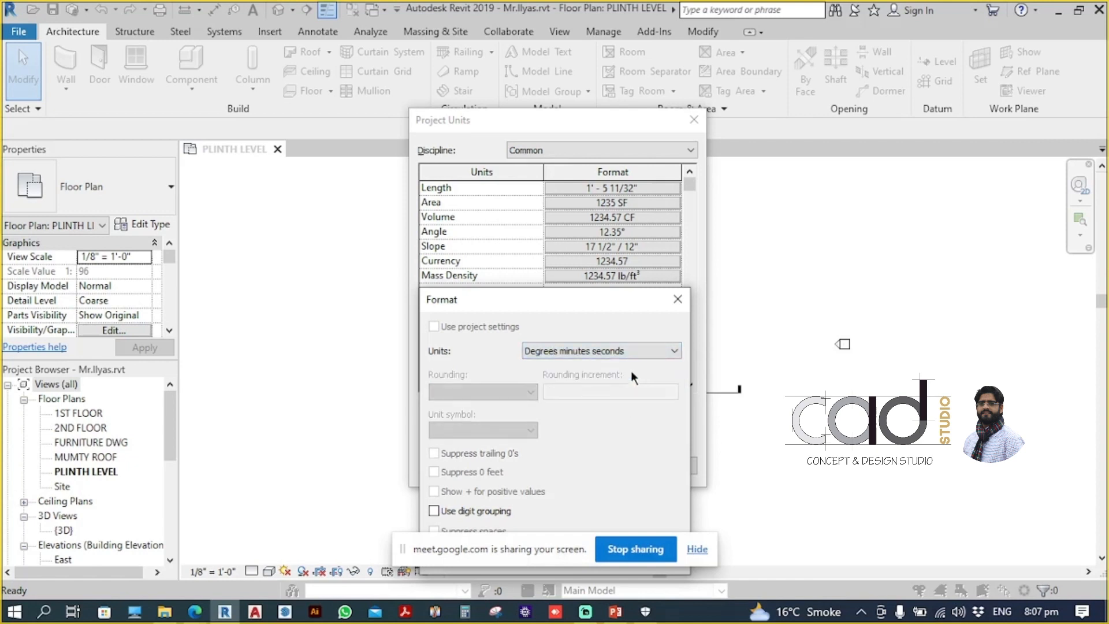
drag(603, 301, 876, 178)
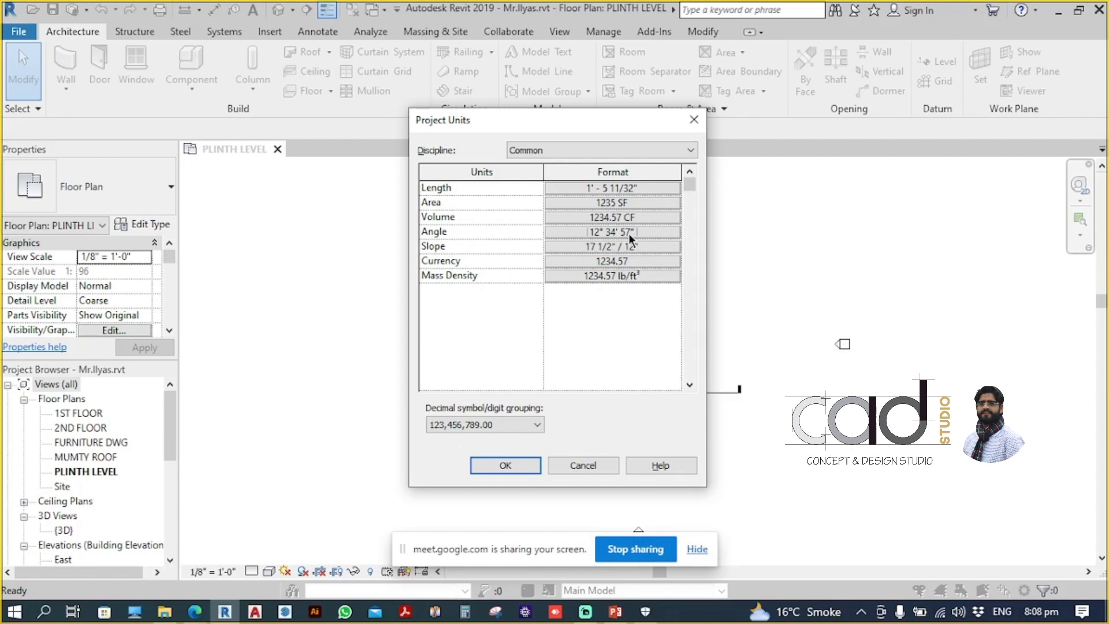
- Switch the Angle format's units to Decimal degrees and back to Degrees minutes seconds, and accept the format
click(644, 229)
click(870, 225)
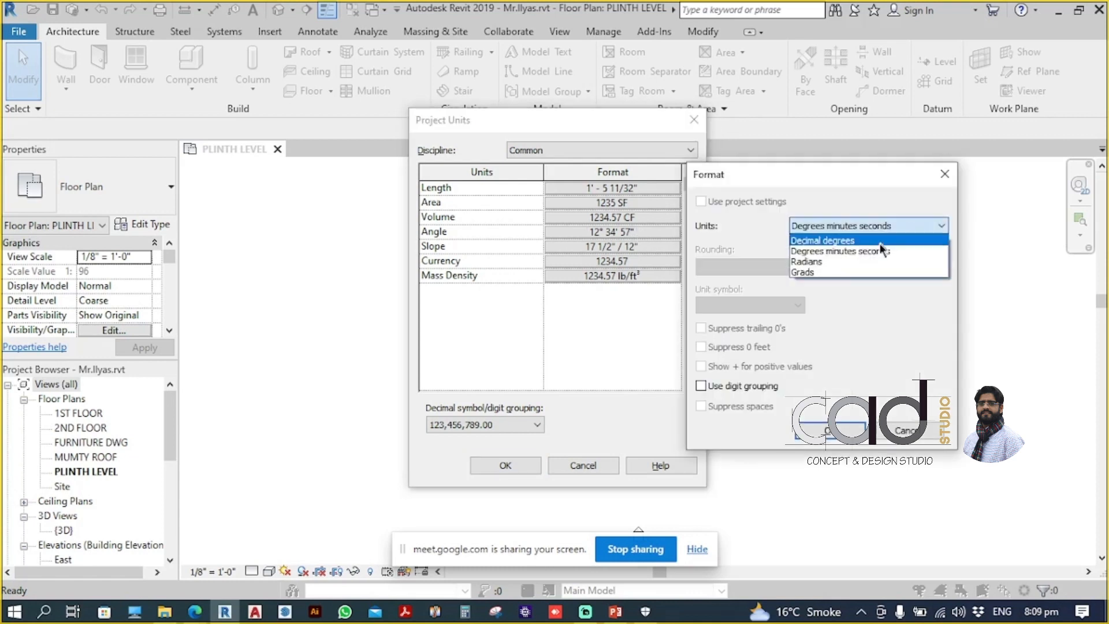
click(880, 244)
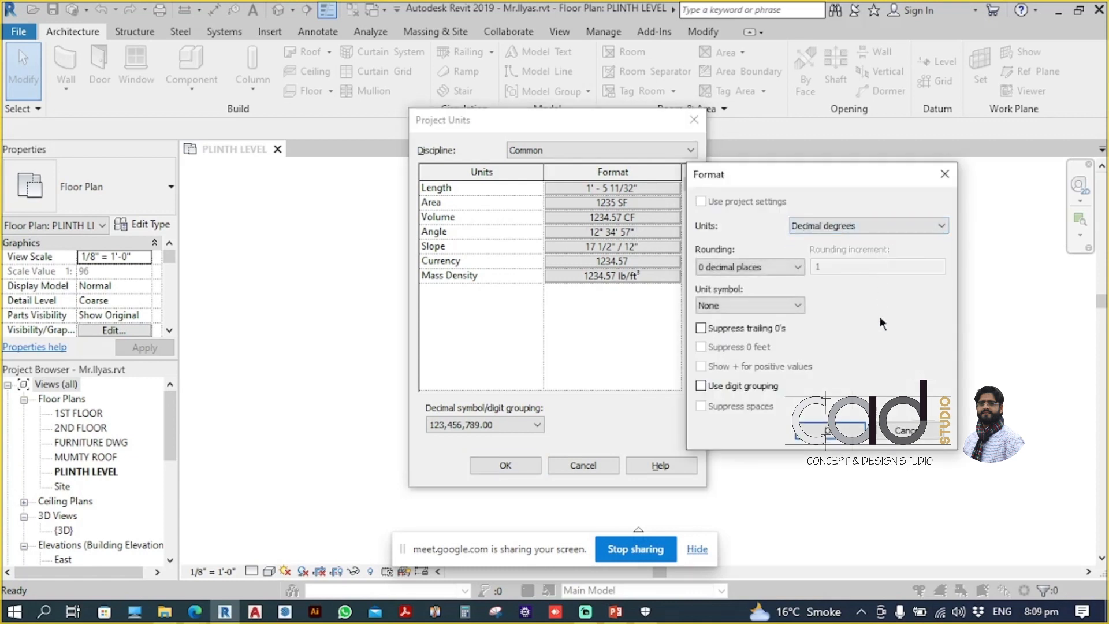
click(880, 228)
click(844, 247)
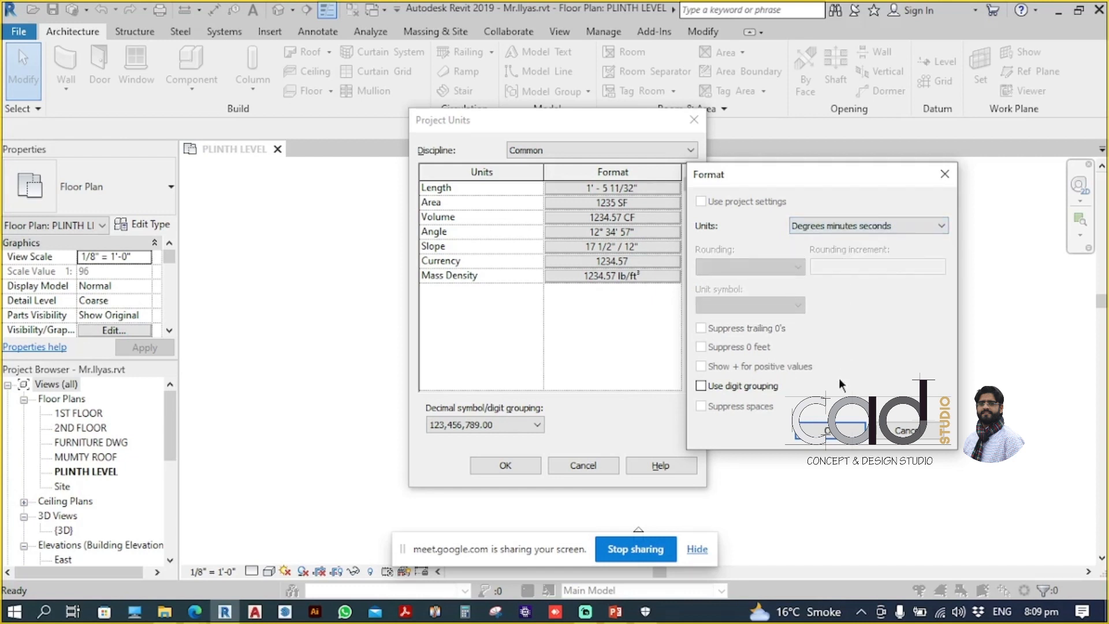
click(841, 438)
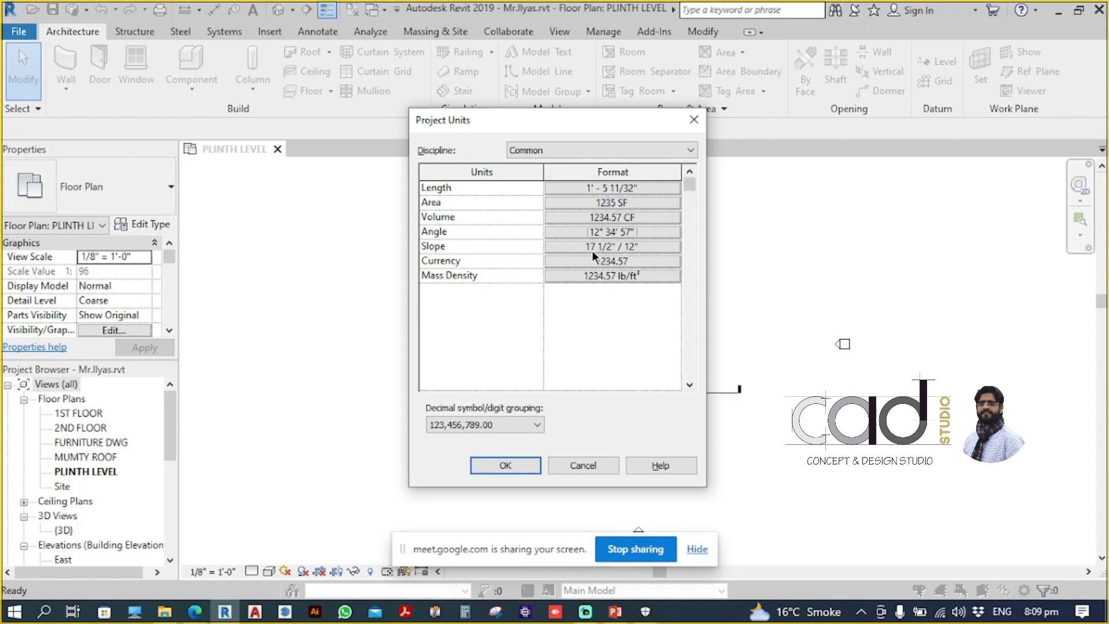
- Set the Slope format's units to Decimal degrees in the project units
click(626, 255)
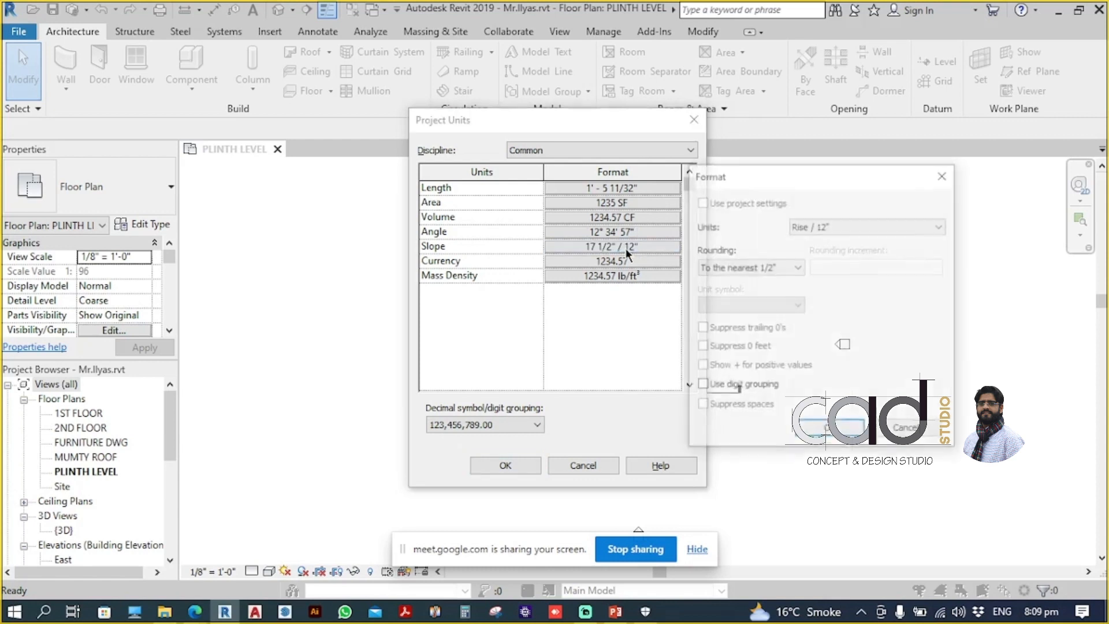
click(855, 228)
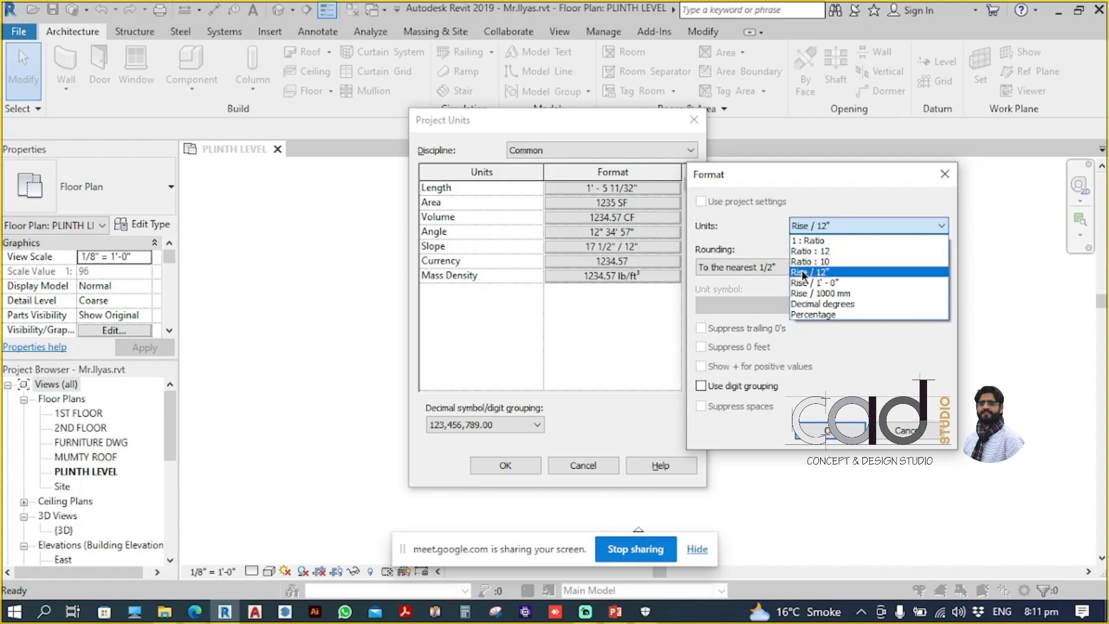
click(856, 303)
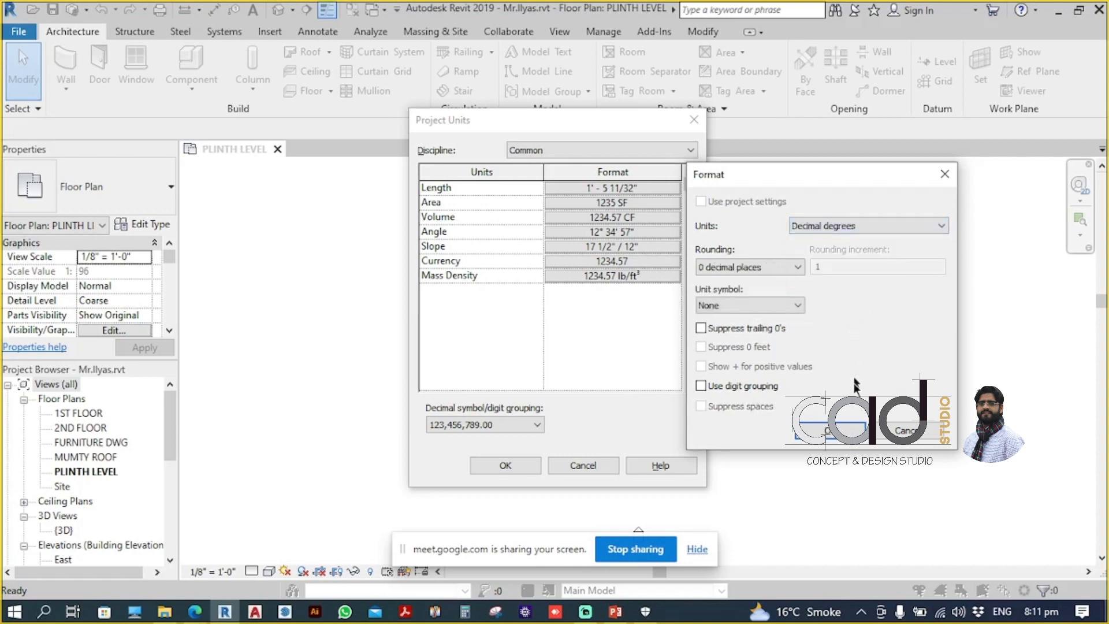
click(830, 431)
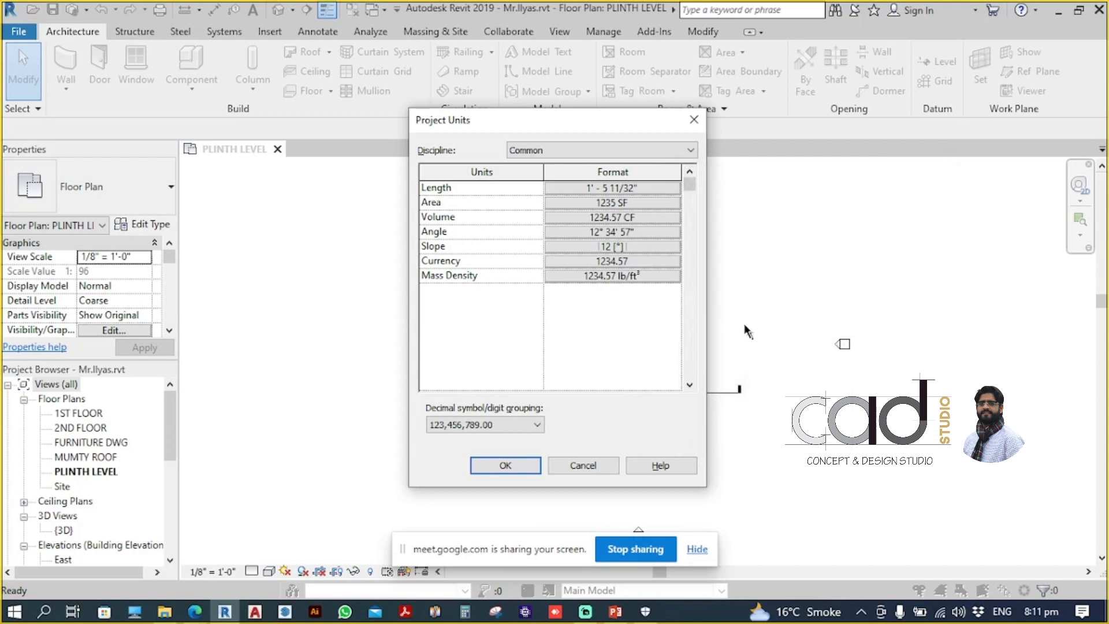
- Set the Slope format's units to 1 : Ratio in the project units
click(626, 249)
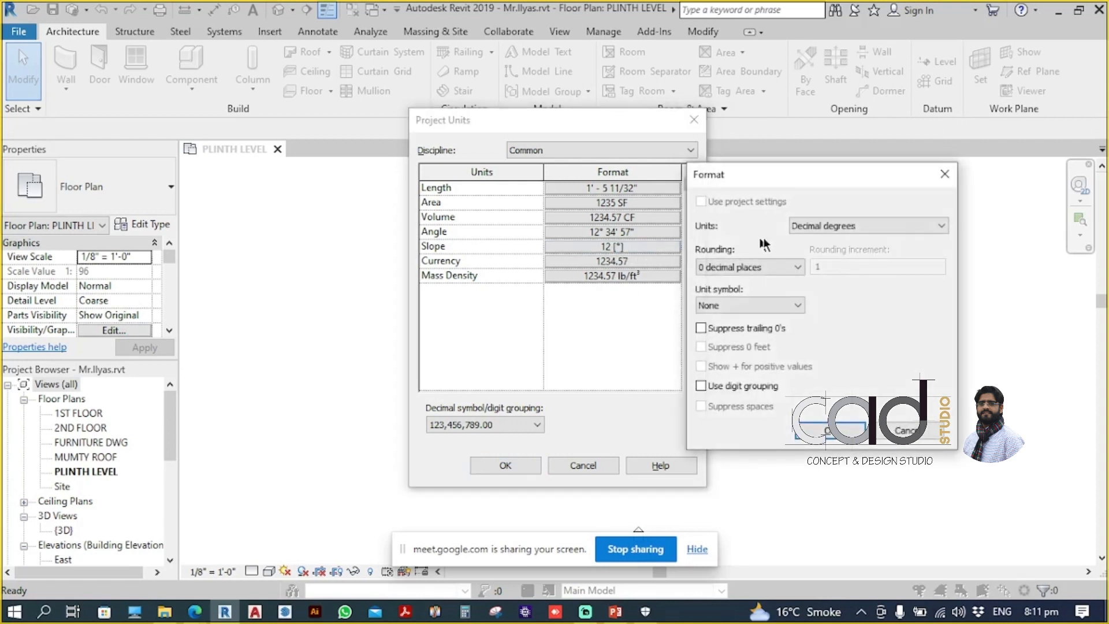
click(829, 228)
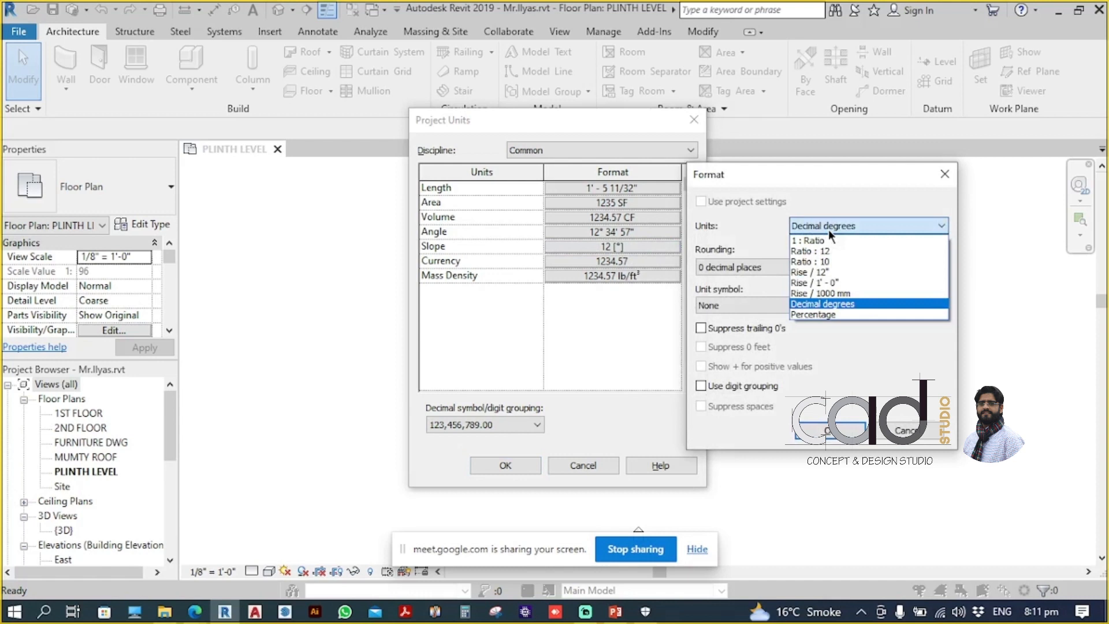
click(834, 240)
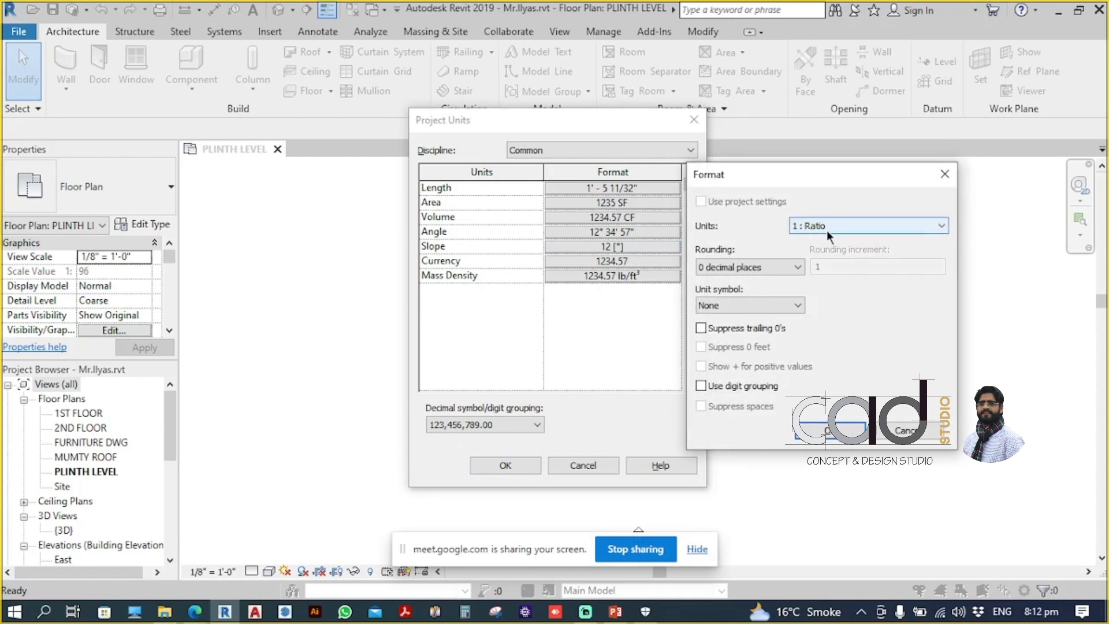
click(810, 425)
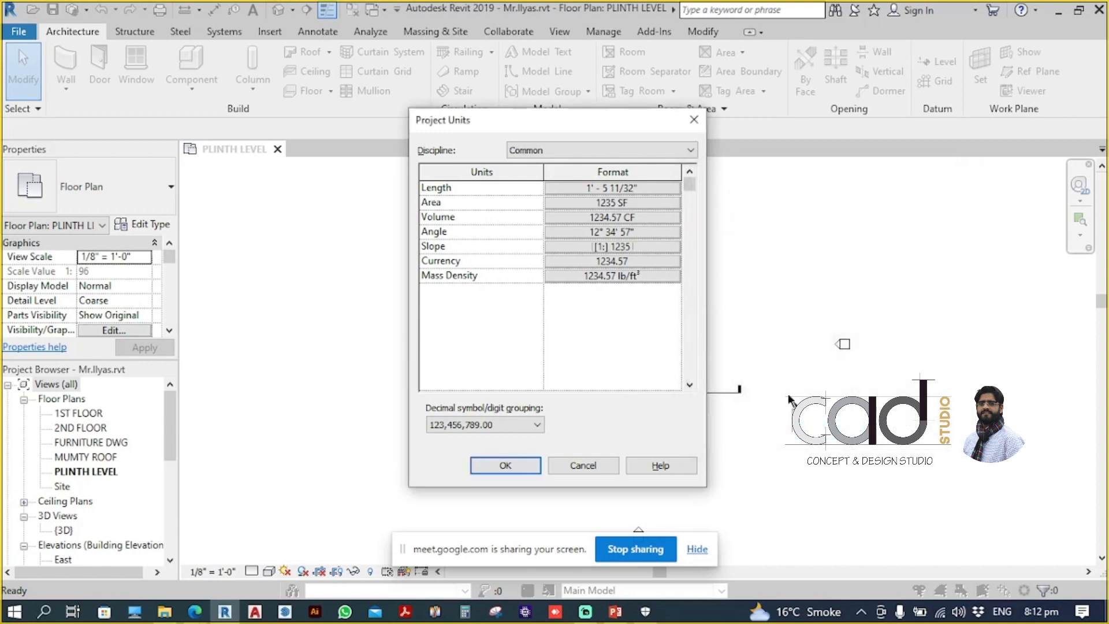